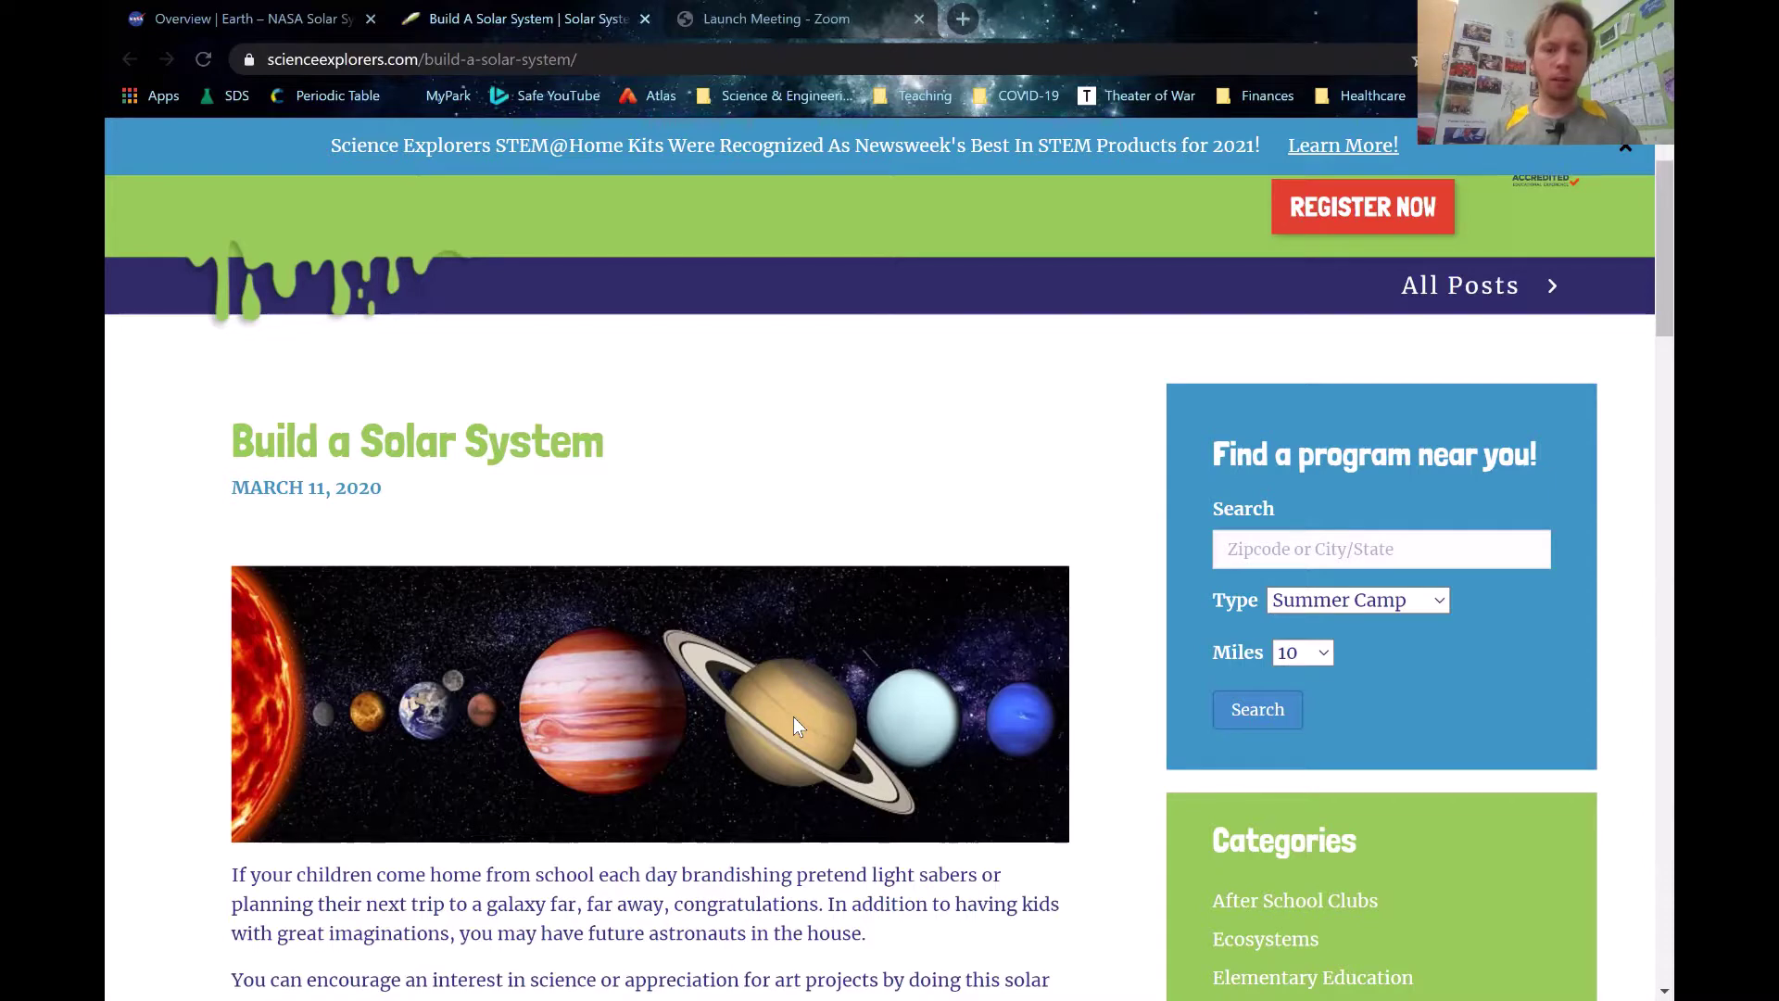
- Show Earth's sun distance in kilometres, then open Jupiter's overview showing 5.2 AU
click(263, 11)
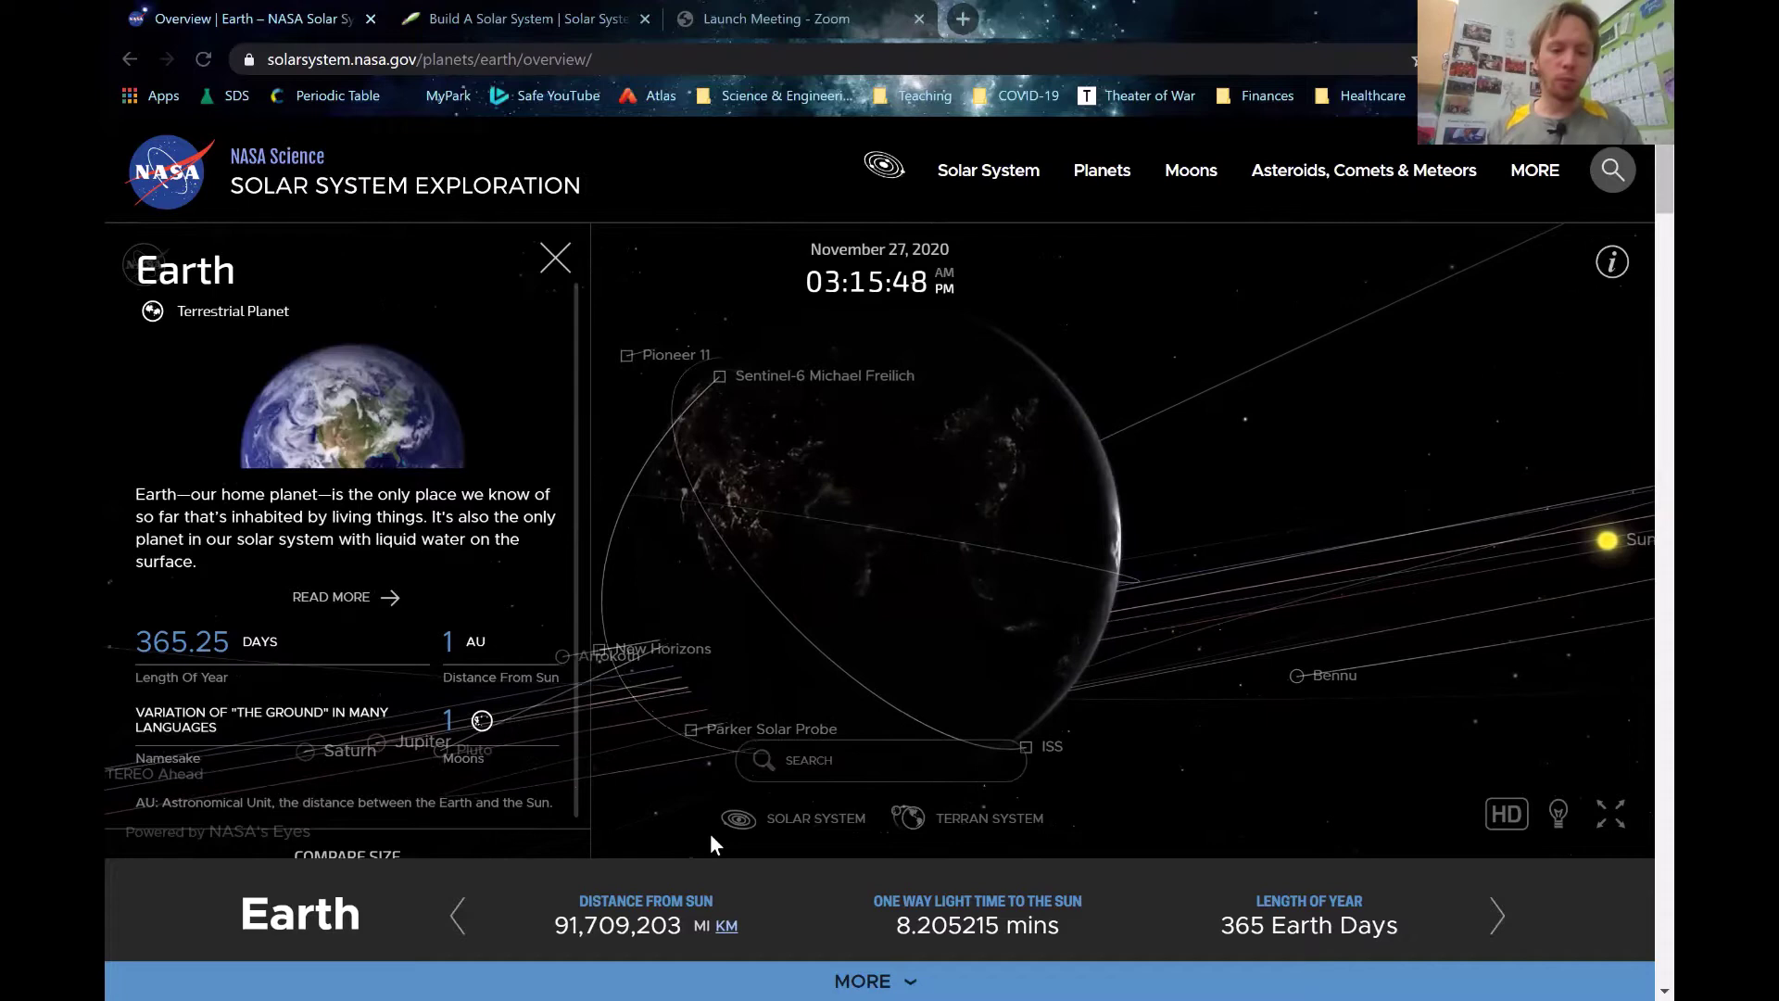
click(710, 886)
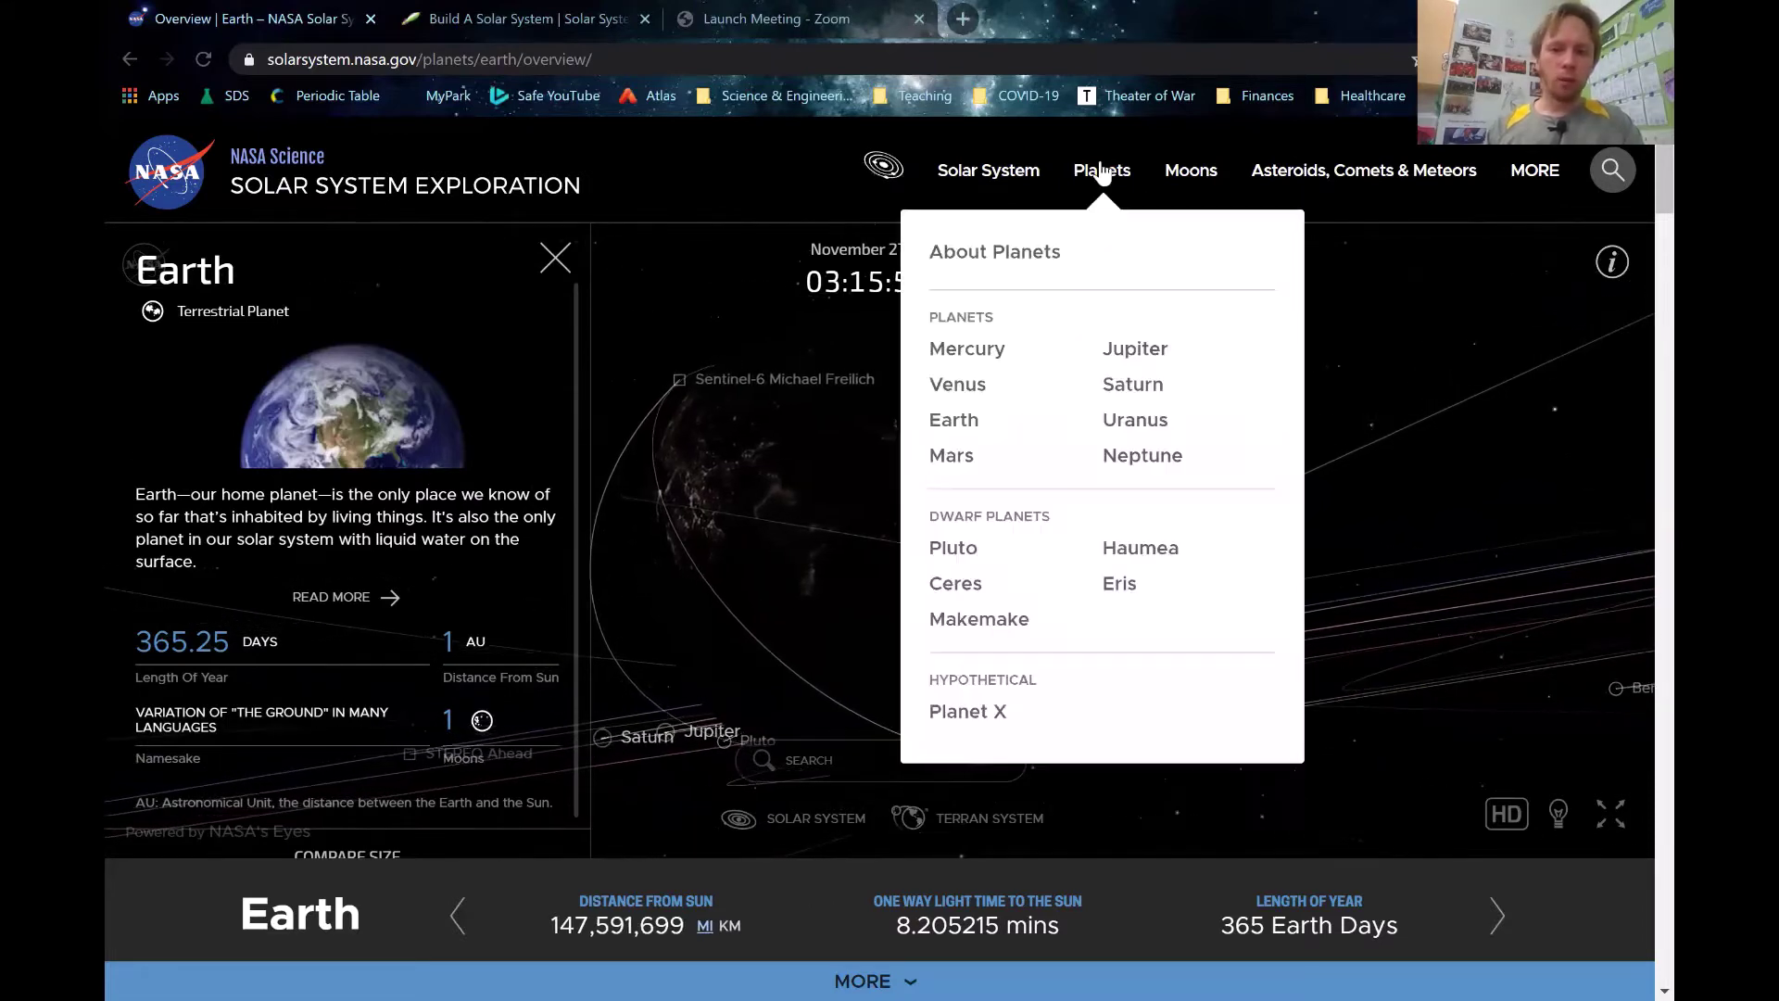
mouse_move(1101, 170)
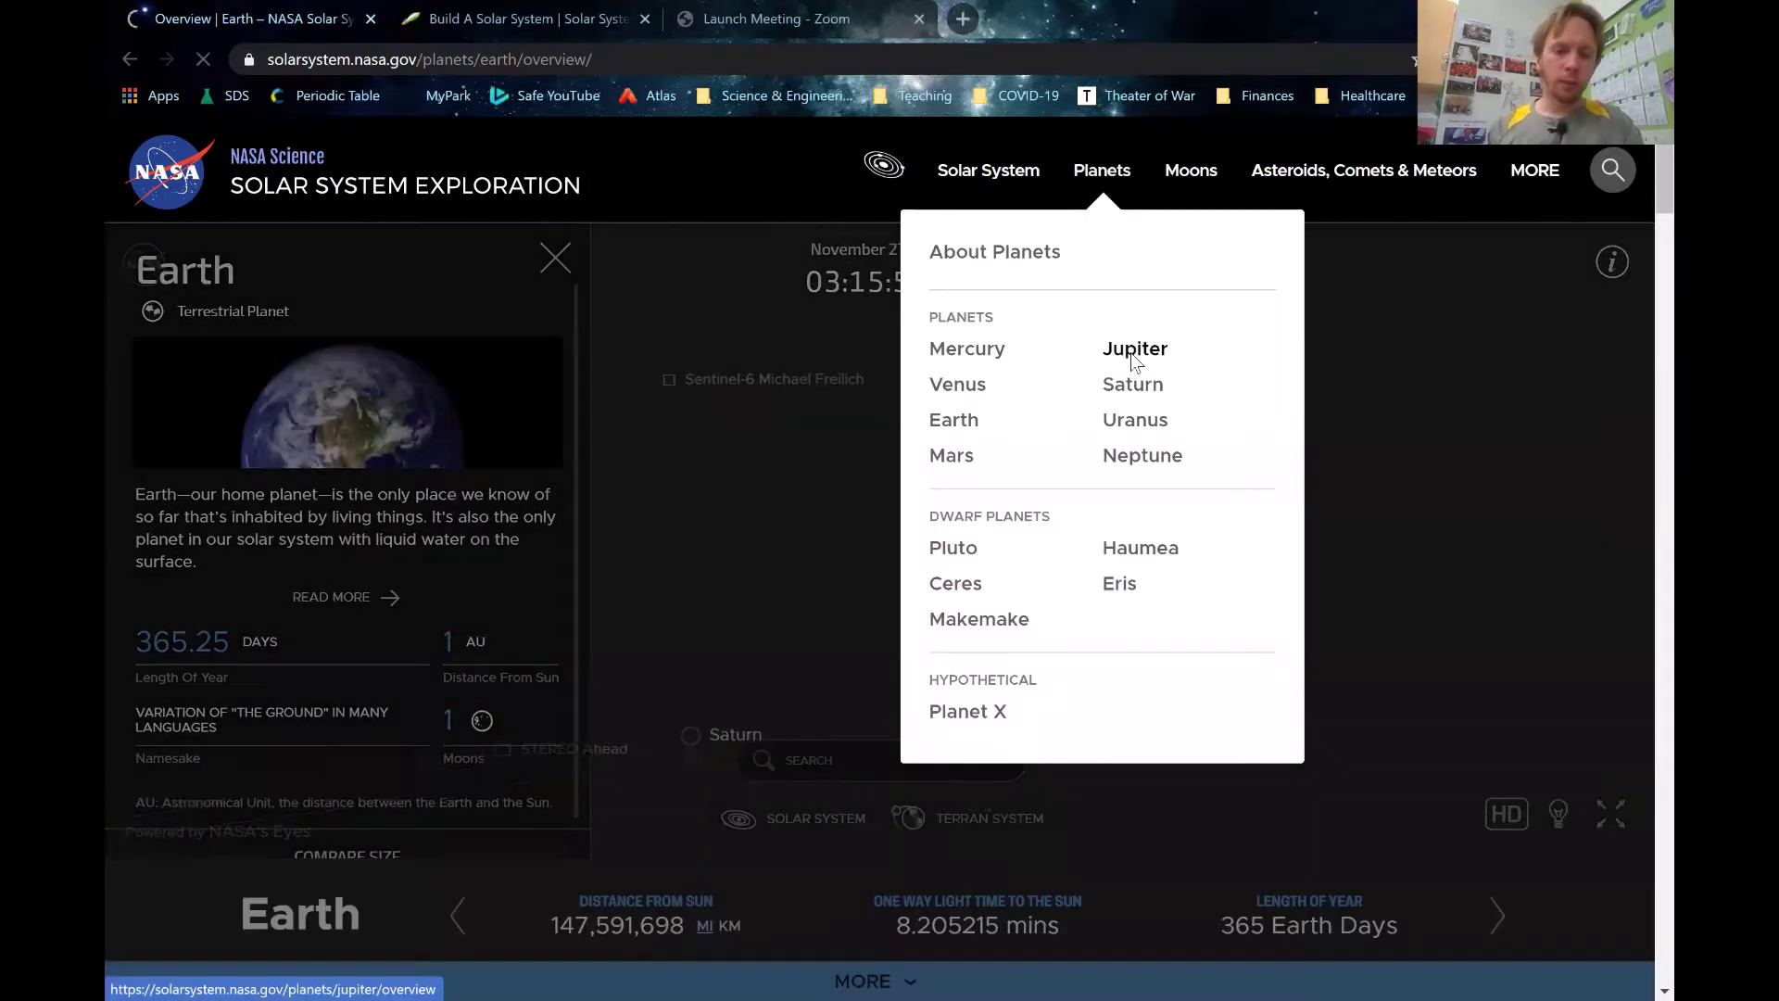
click(1134, 362)
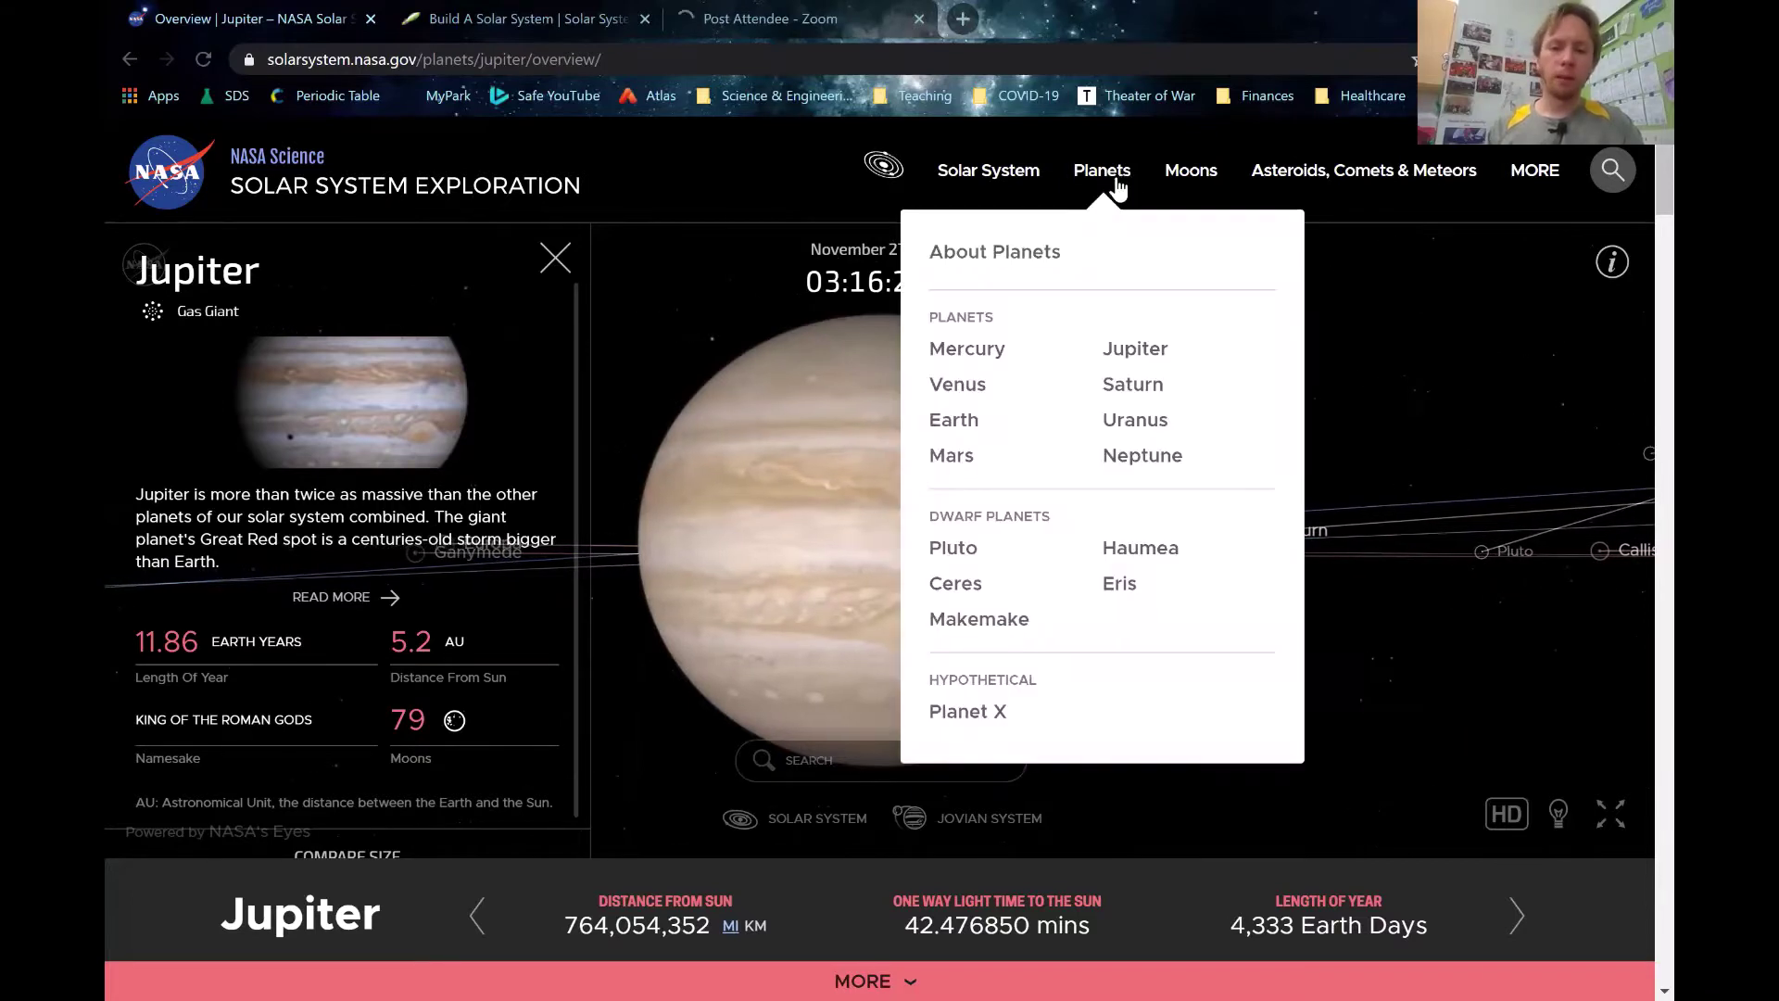
- View Pluto's overview with its 39 AU sun distance, then return to Earth's page
click(957, 555)
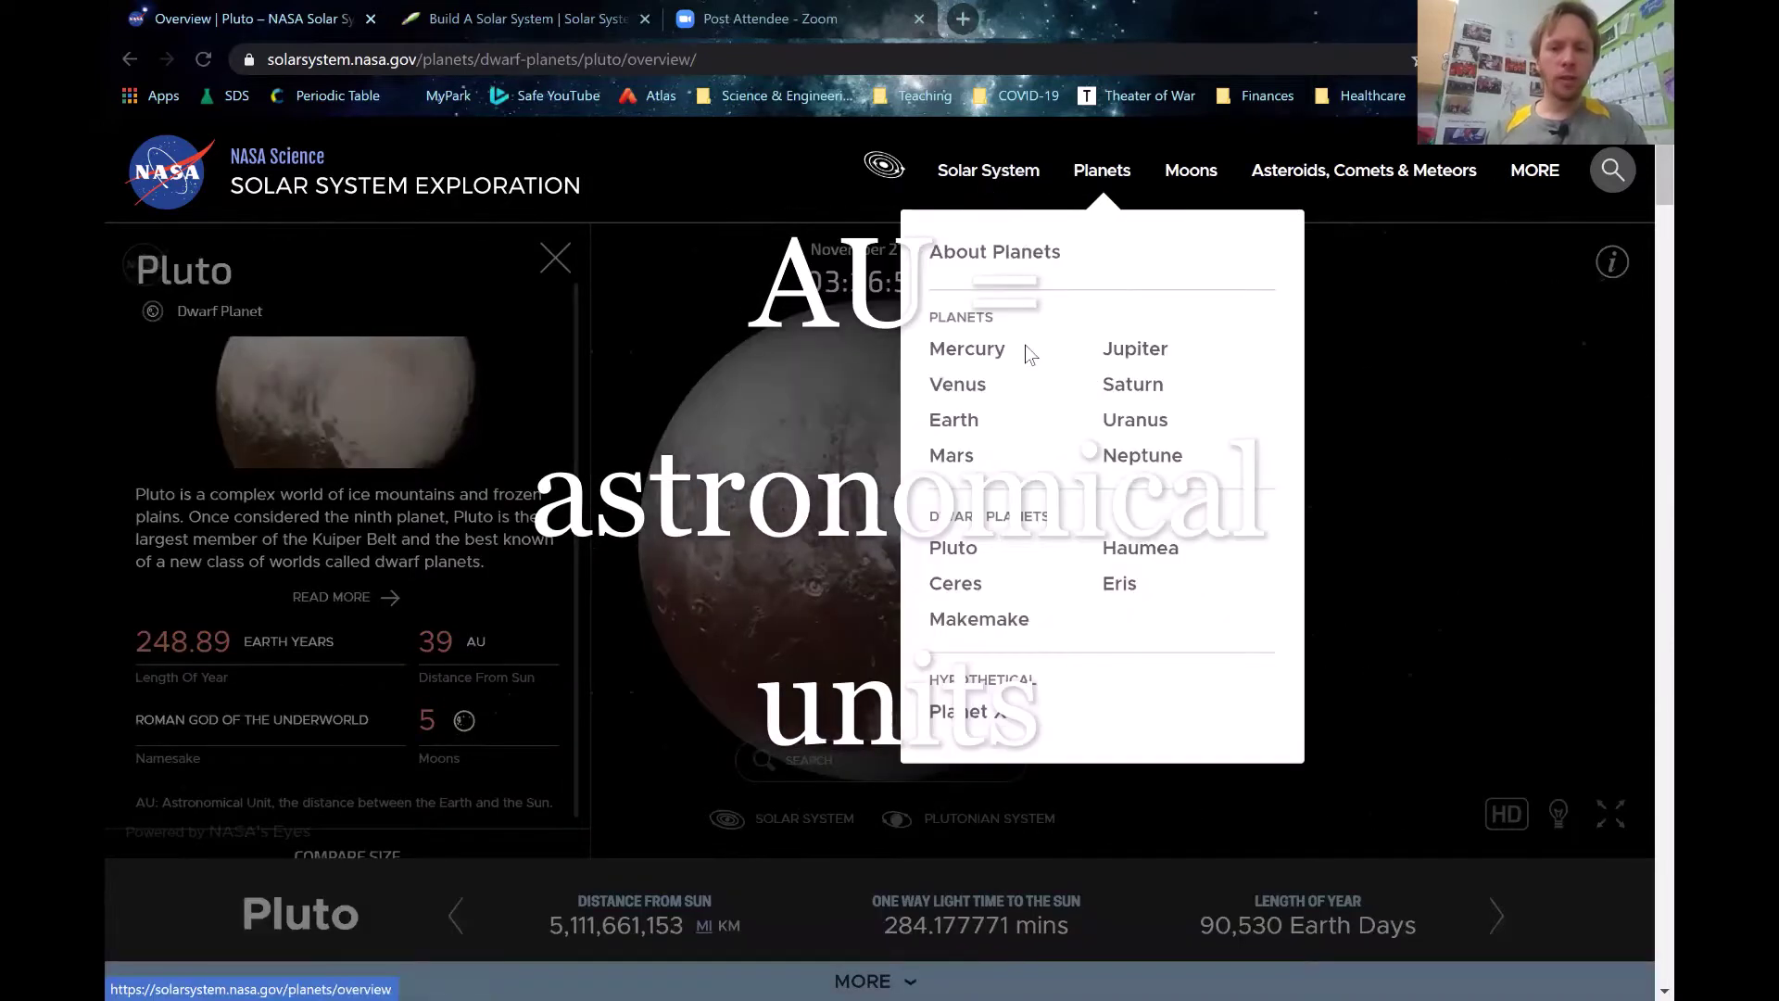
click(959, 426)
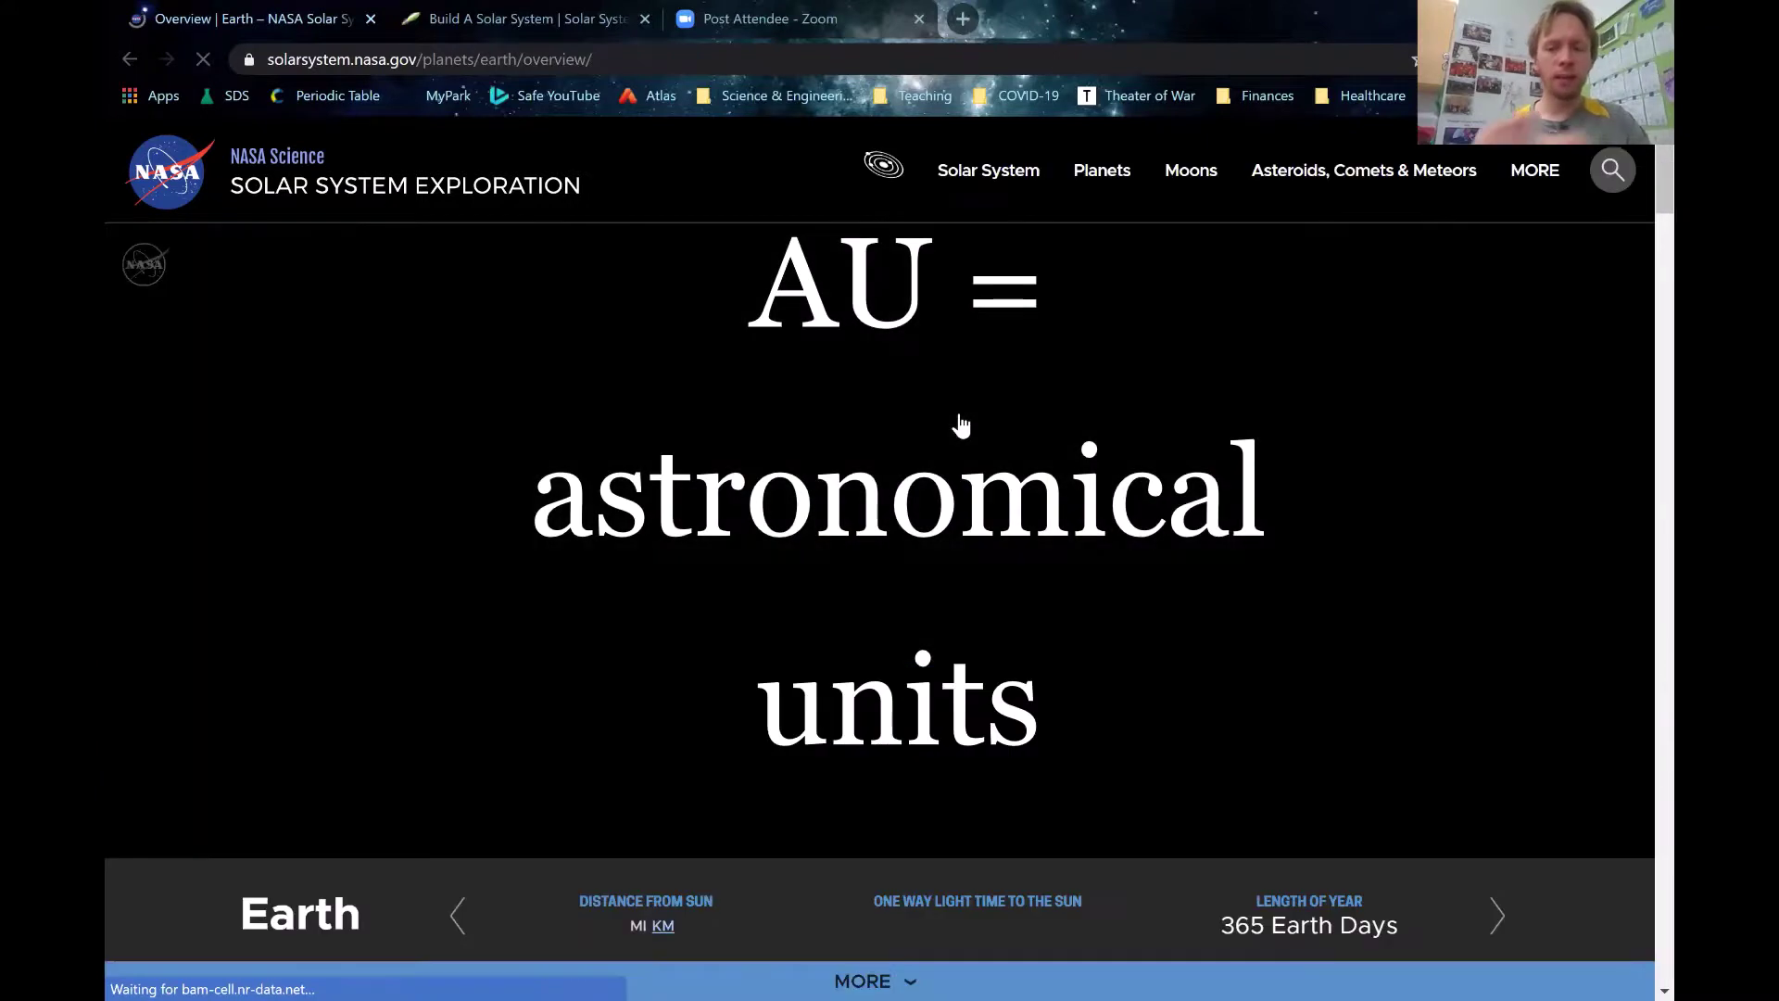